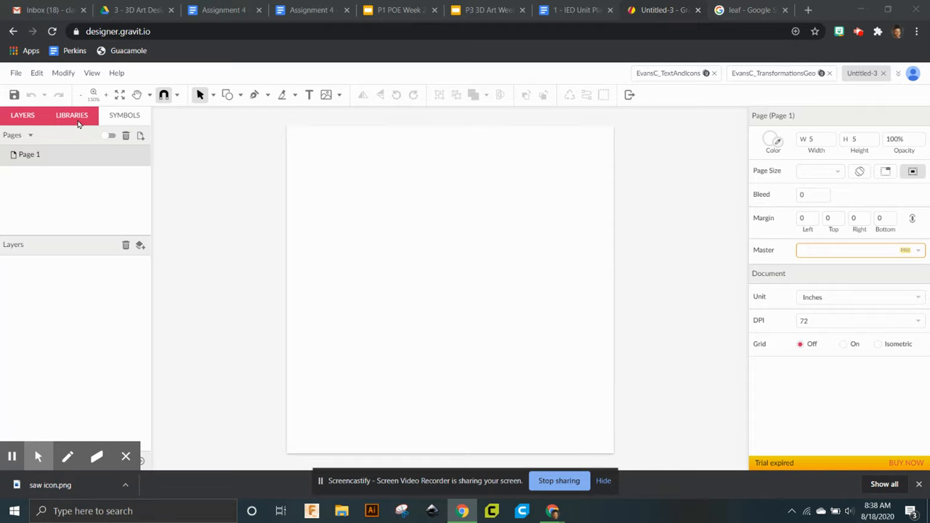
- Search the library for "leaf", look through the available leaf graphics, and return to the layers view
left_click(79, 118)
left_click(77, 144)
type("leaf")
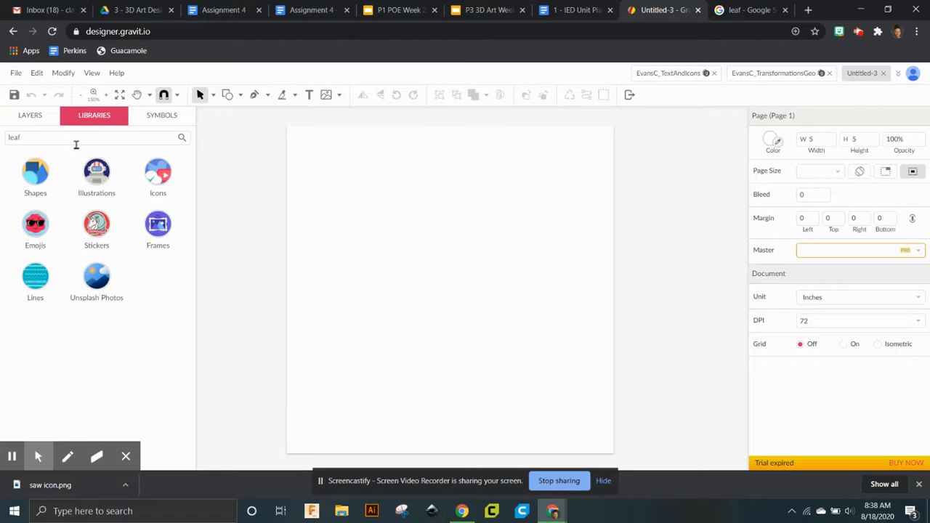
key("Return")
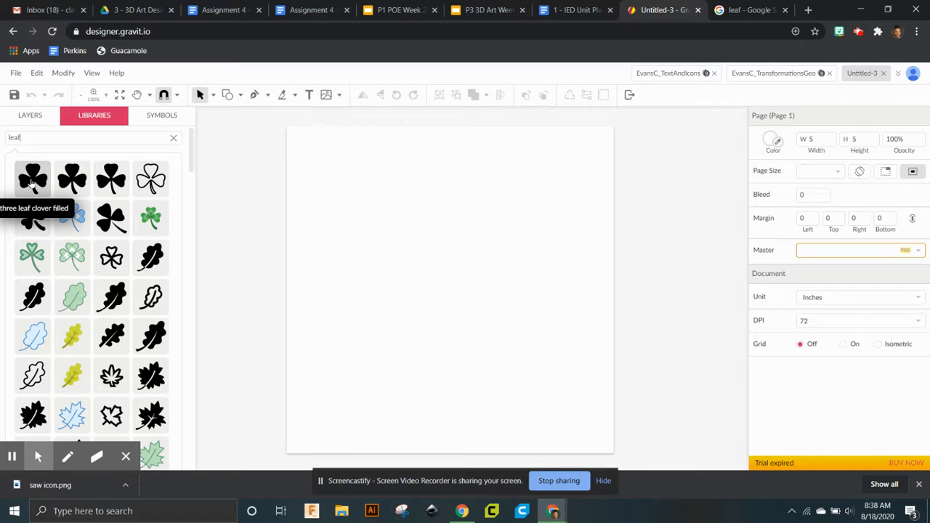
scroll(108, 291, "down", 1)
scroll(108, 292, "down", 4)
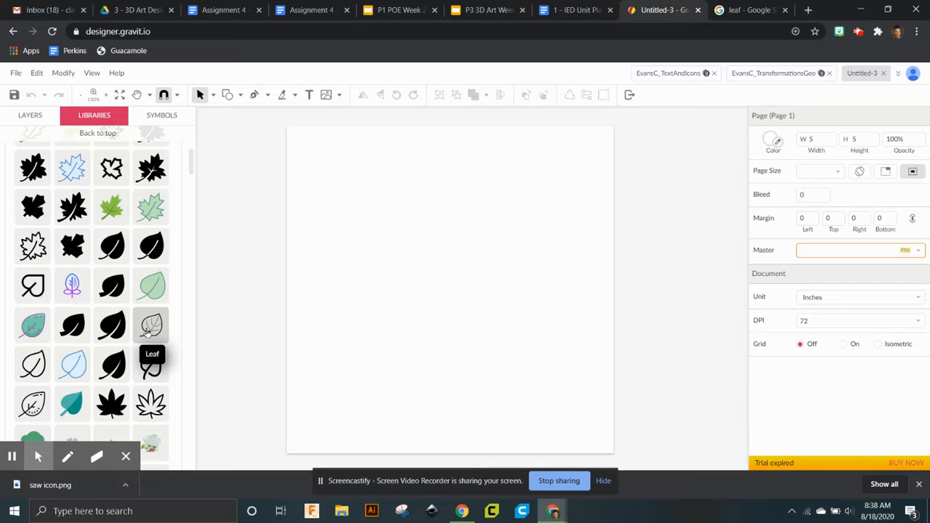
scroll(148, 331, "up", 4)
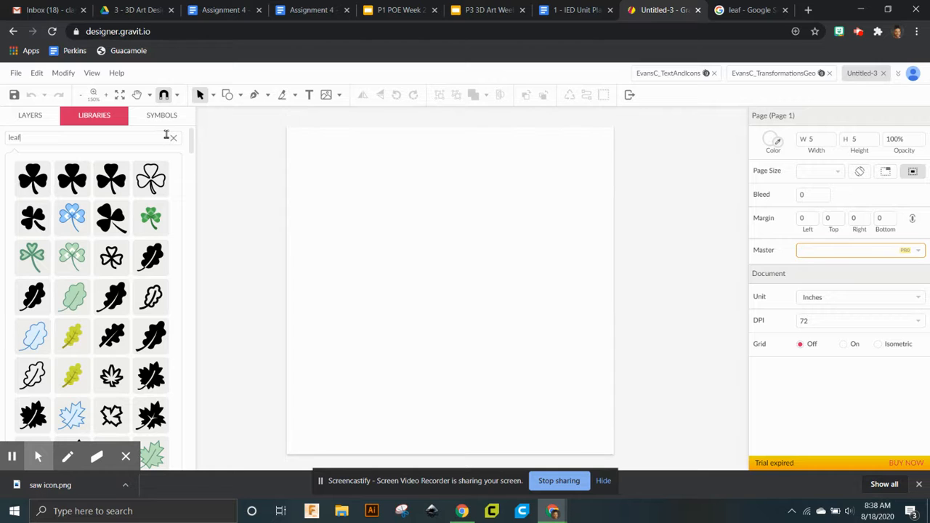
left_click(30, 116)
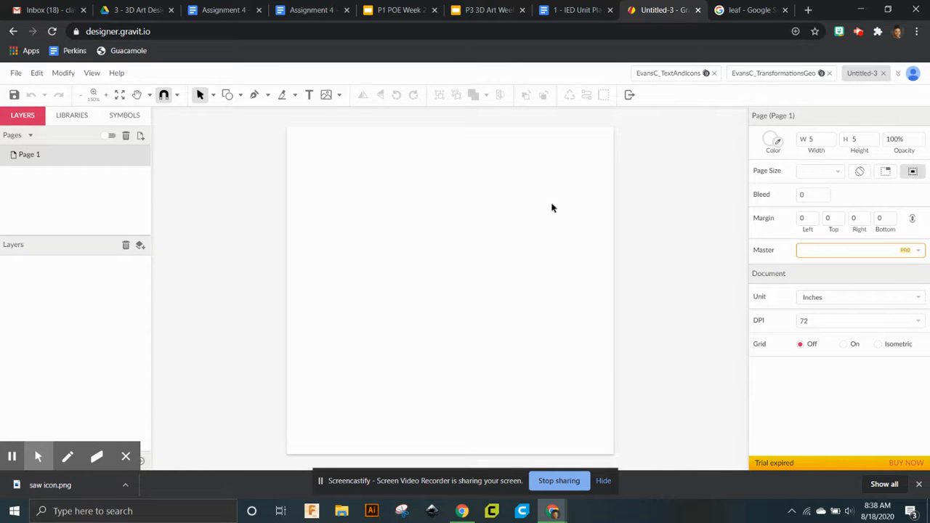
- Switch to the Google image results and save the green leaf picture as a PNG named "leaf trace template"
left_click(721, 10)
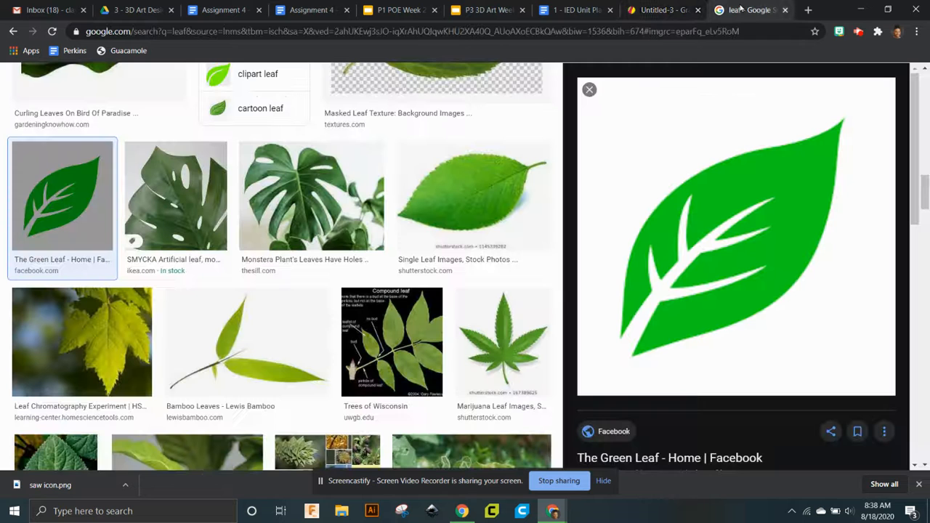
right_click(734, 250)
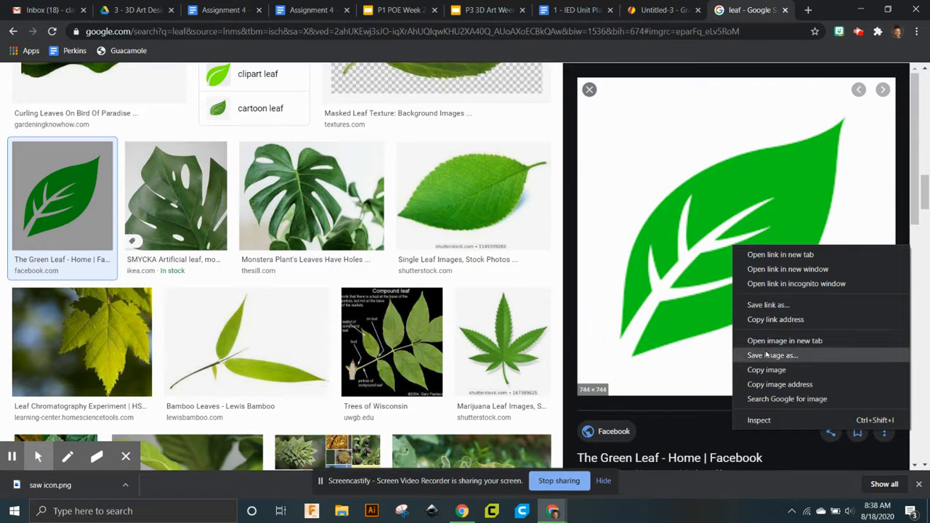
left_click(766, 355)
type("leaf trace templa")
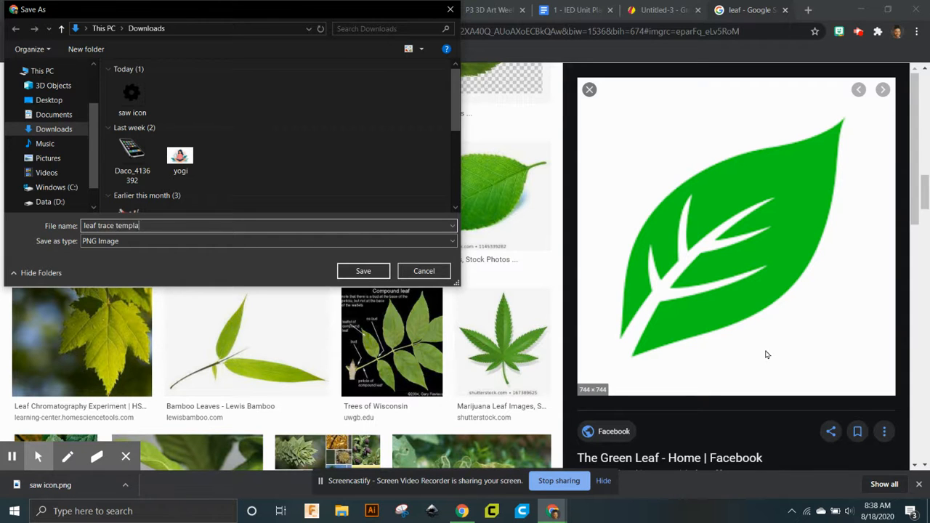
type("te")
key("Return")
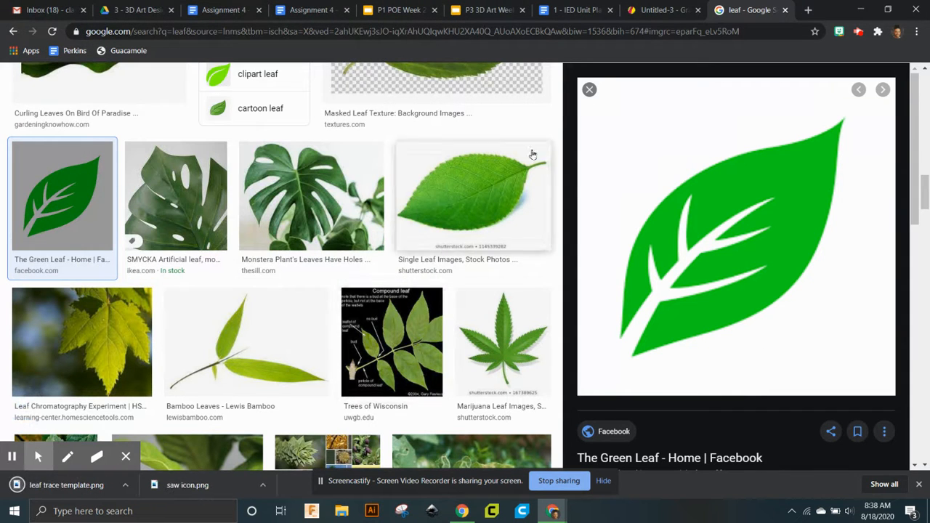
- Return to the blank Gravit design and save it to the cloud, naming it with the author's surname and initial followed by _TraceDemo
left_click(654, 6)
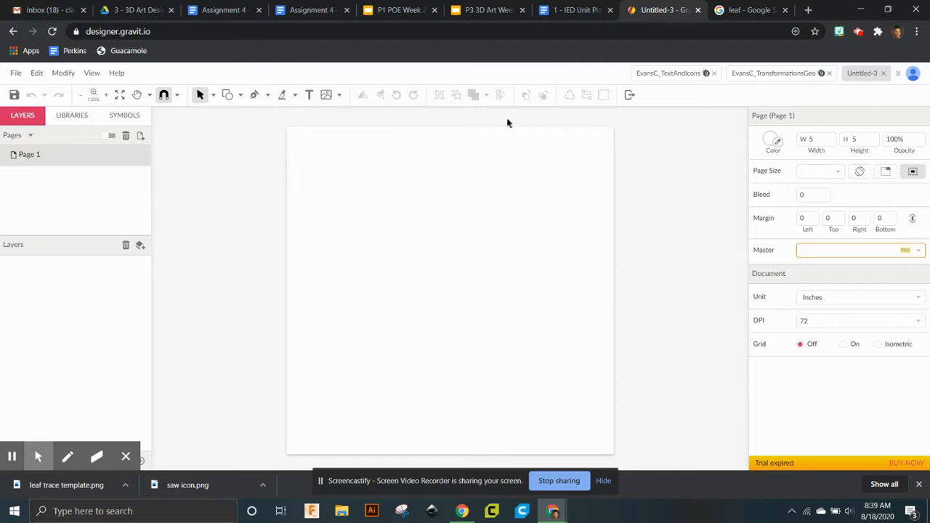
left_click(22, 74)
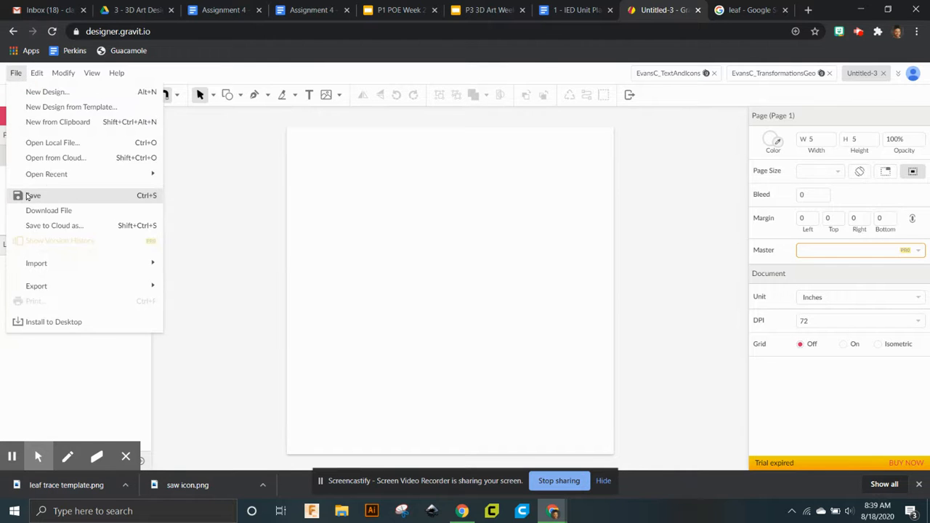
left_click(30, 196)
type("EvansC_TraceDemo")
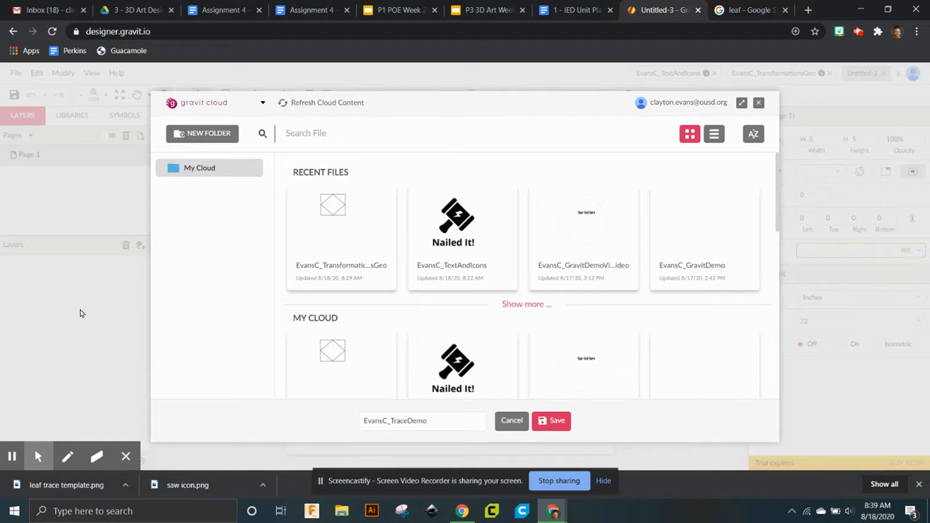
key("Return")
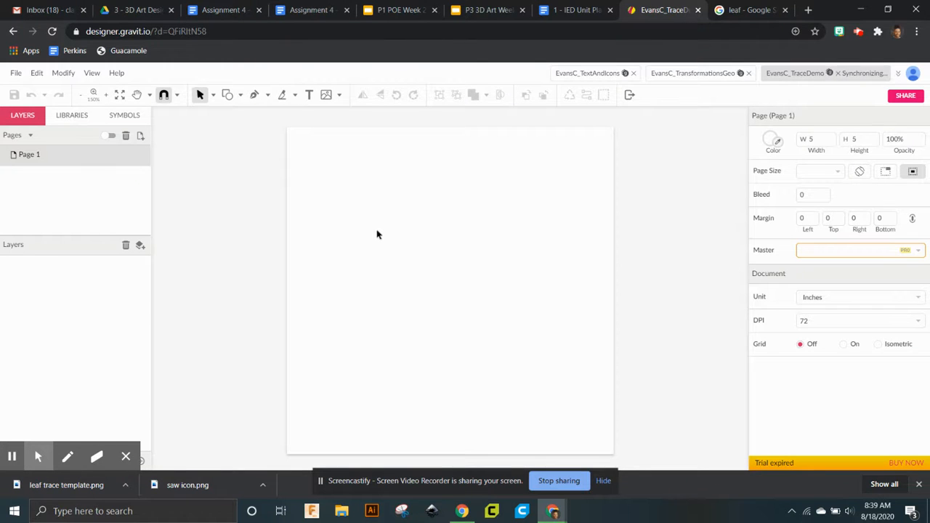
- Place the leaf trace template image on the page and enlarge it proportionally to about 5.12 in square to cover the page
left_click(340, 97)
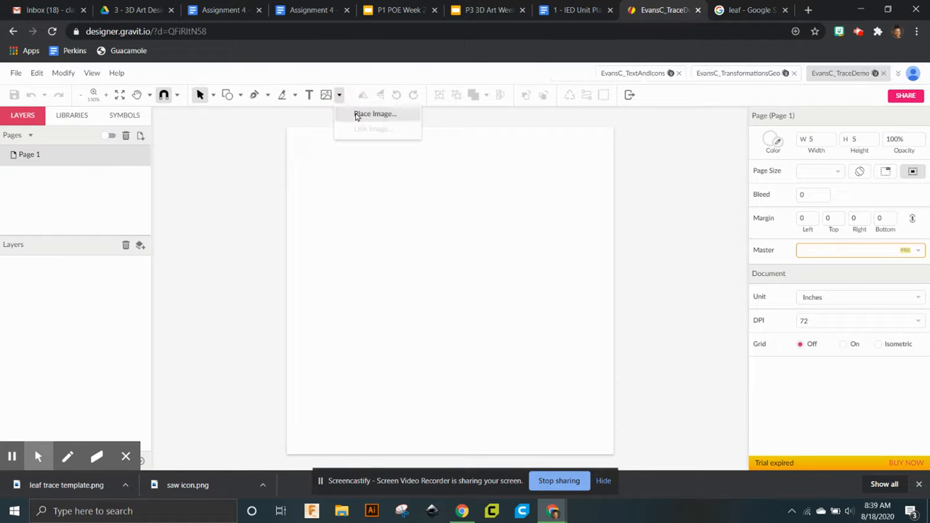
left_click(359, 115)
double_click(131, 102)
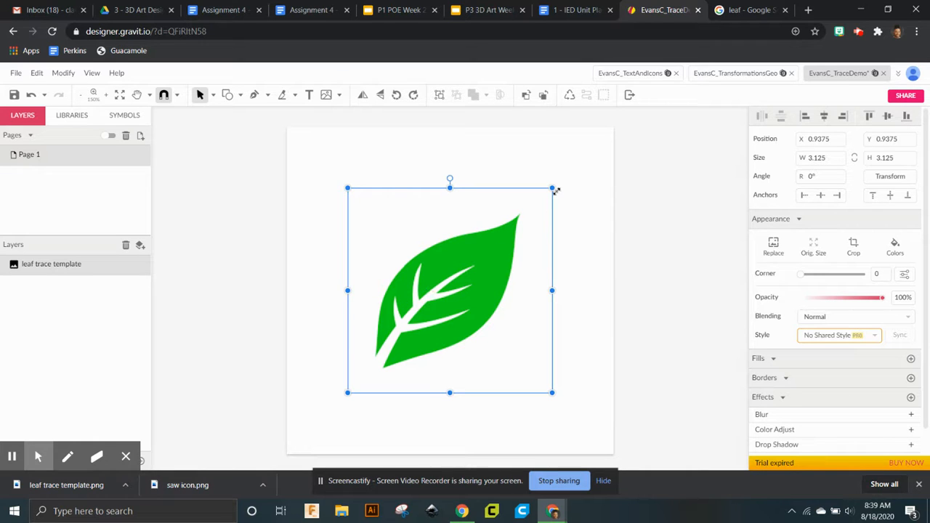
left_click_drag(553, 189, 623, 161)
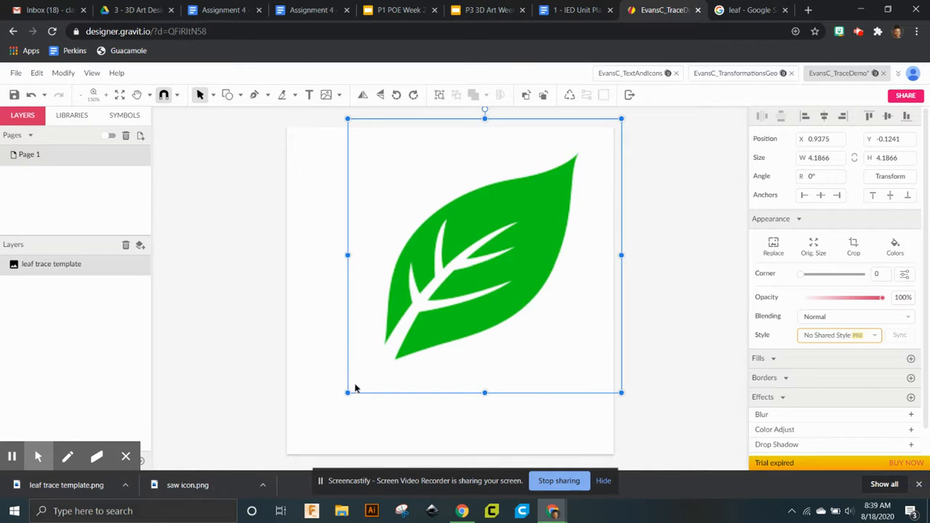
left_click_drag(347, 392, 286, 455)
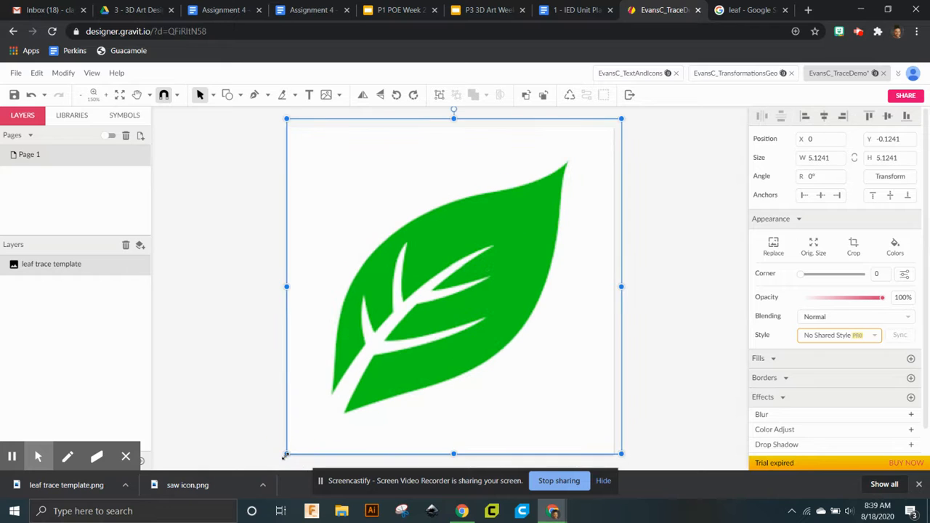
left_click(225, 305)
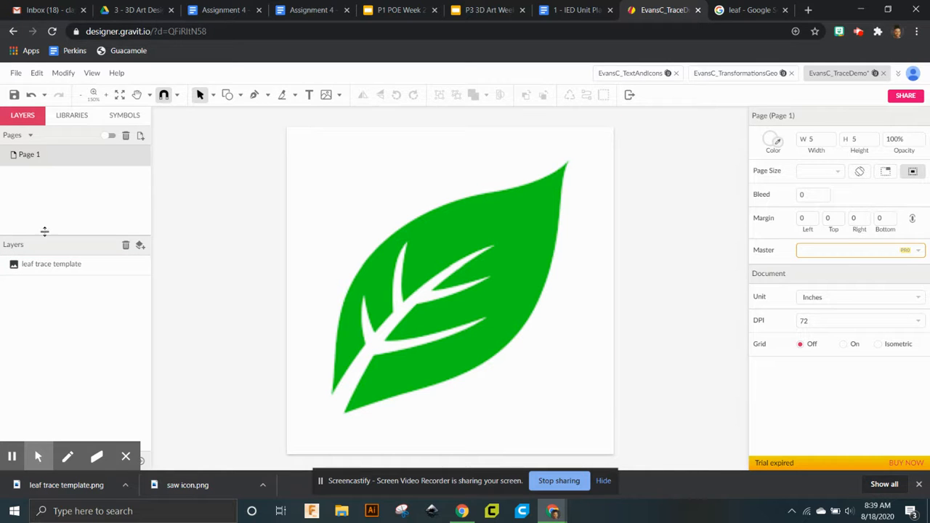
- Add a new layer above the leaf trace template, lock the template, and check that the image cannot be moved
left_click(70, 115)
left_click(31, 116)
left_click(140, 247)
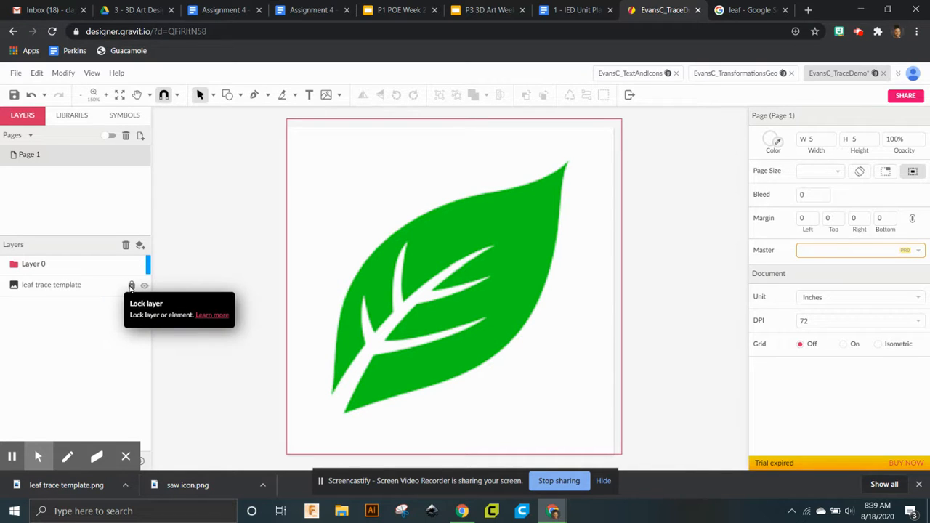
left_click(132, 286)
left_click(86, 268)
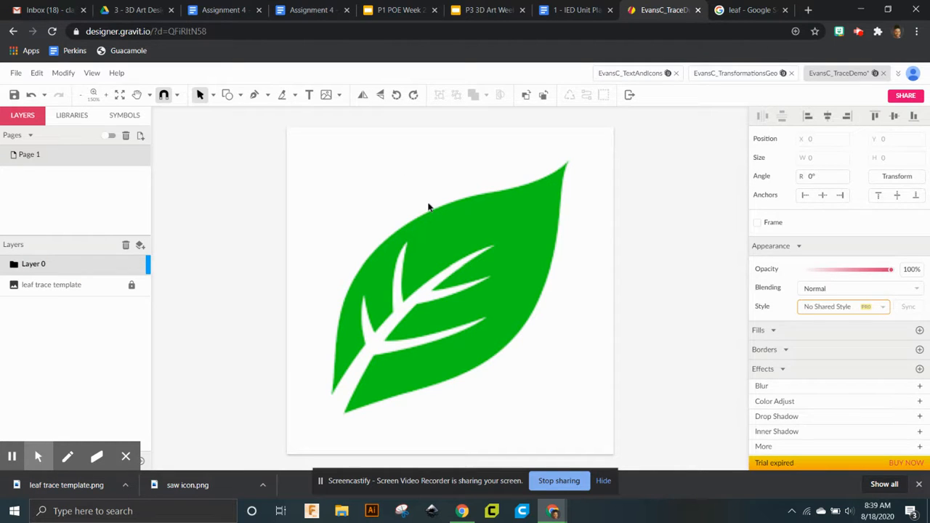
left_click(429, 203)
left_click_drag(454, 219, 619, 305)
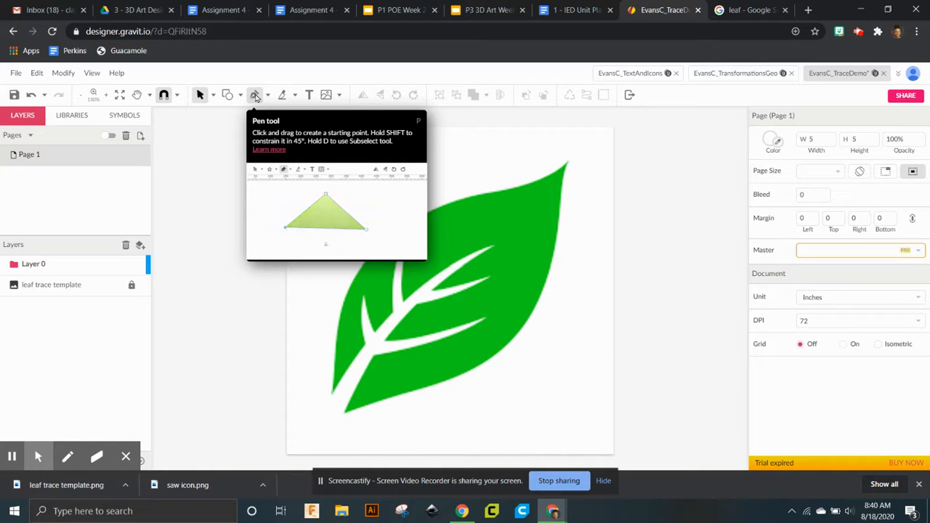
- Start a Pen tool path at the leaf's lower-left tip and add a straight segment along the stem to the first vein's base
left_click(255, 96)
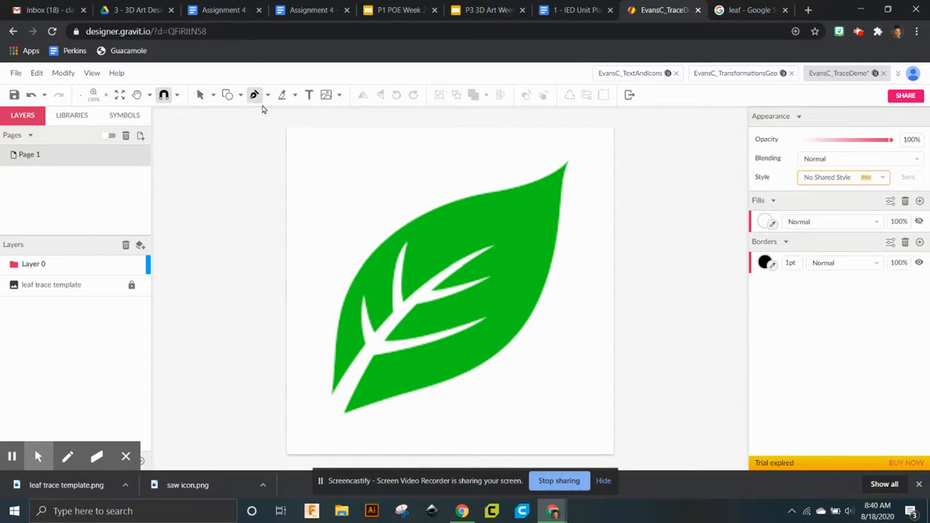
left_click(330, 397)
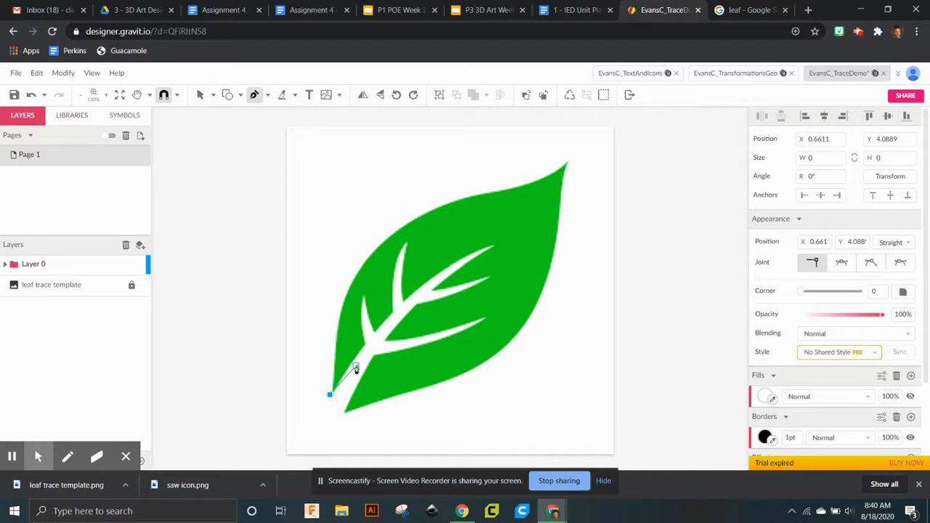
left_click(365, 345)
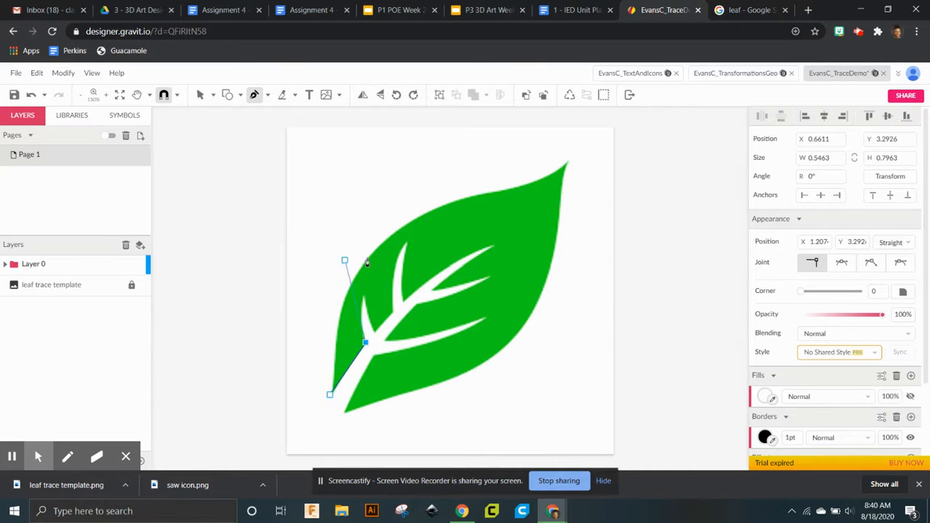
left_click(318, 209)
left_click(379, 202)
left_click(439, 176)
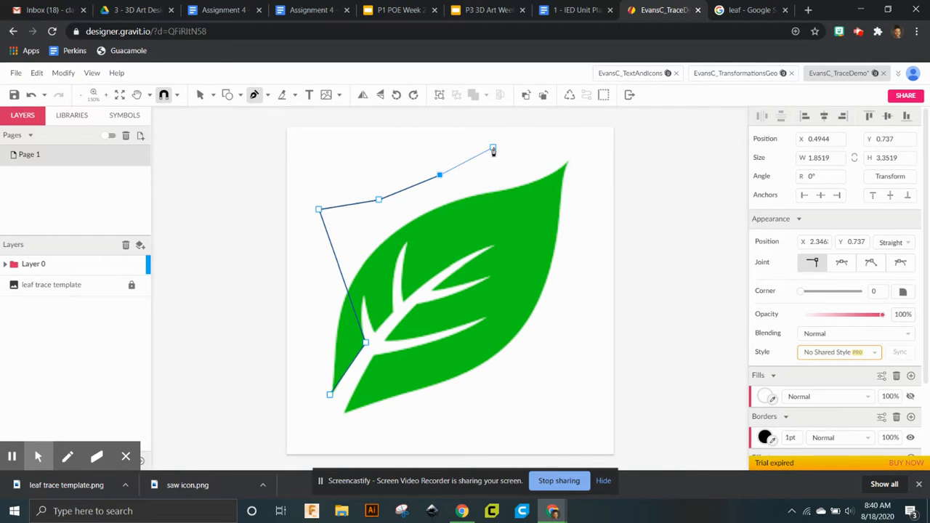
key("ctrl+z")
key("ctrl+z")
key("ctrl+z")
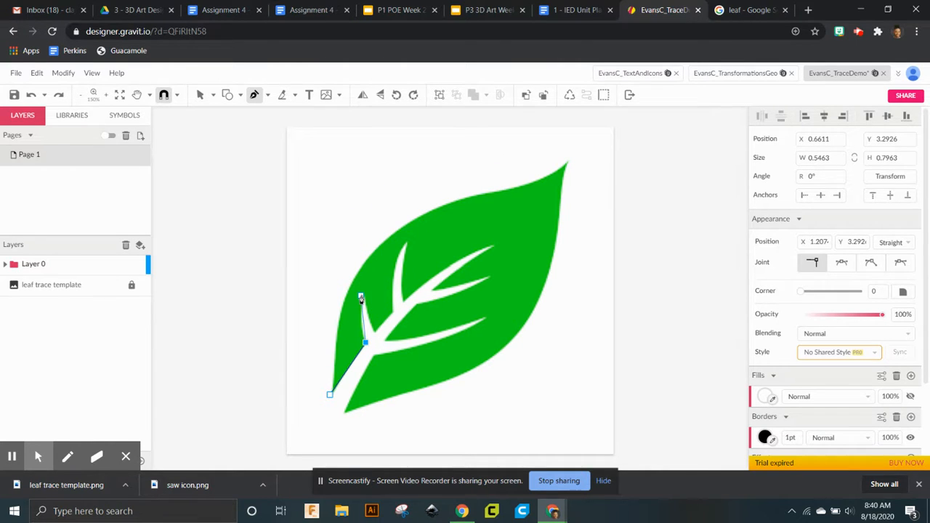
- Zoom in to 300% and curve the path up to the first side vein's tip, removing the tip node's outgoing handle
left_click(364, 297)
key("ctrl+plus")
key("ctrl+plus")
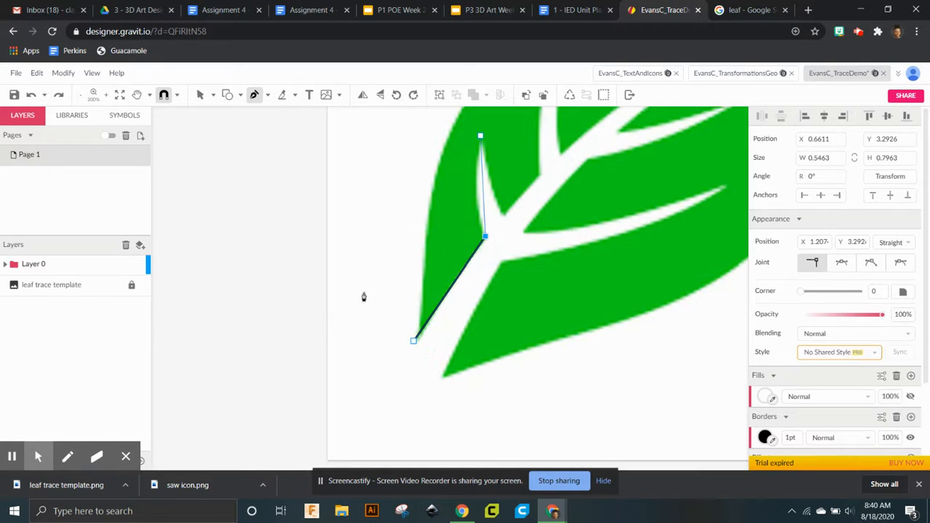
scroll(479, 145, "up", 2)
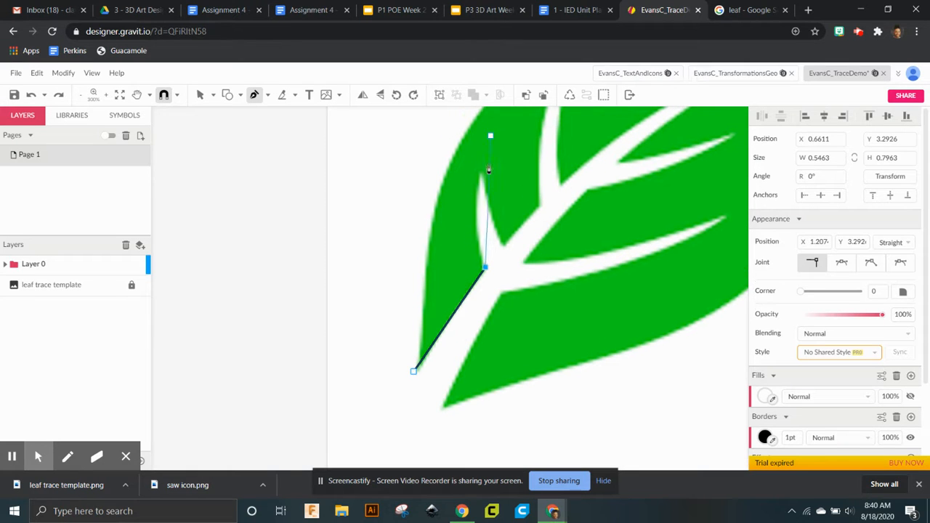
scroll(498, 198, "up", 2)
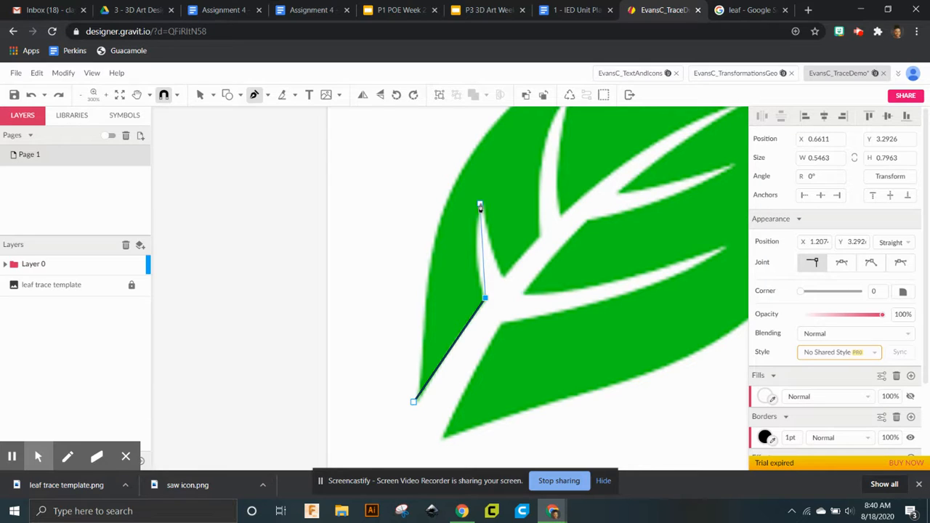
left_click(480, 207)
left_click_drag(480, 206, 491, 167)
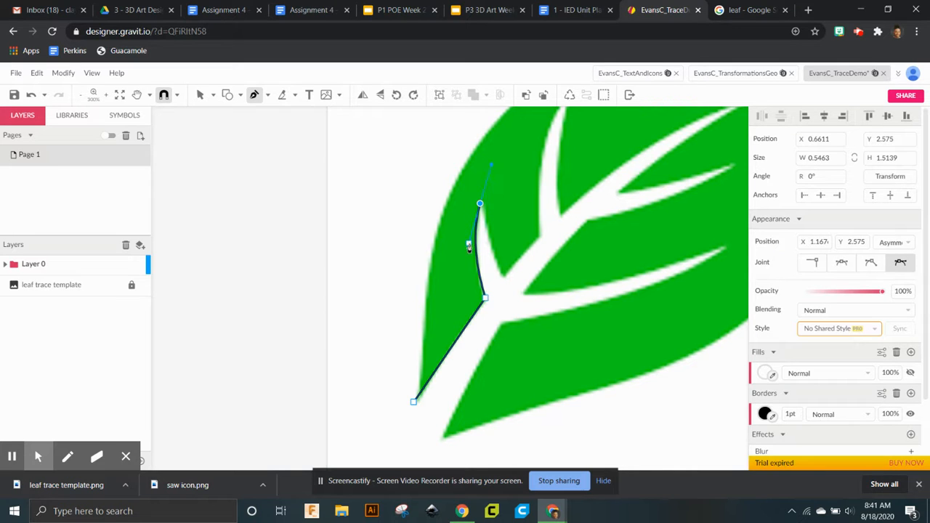
left_click(479, 205)
- Curve the path down the other edge of the first side vein to the midrib and remove that node's outgoing handle
scroll(518, 145, "up", 1)
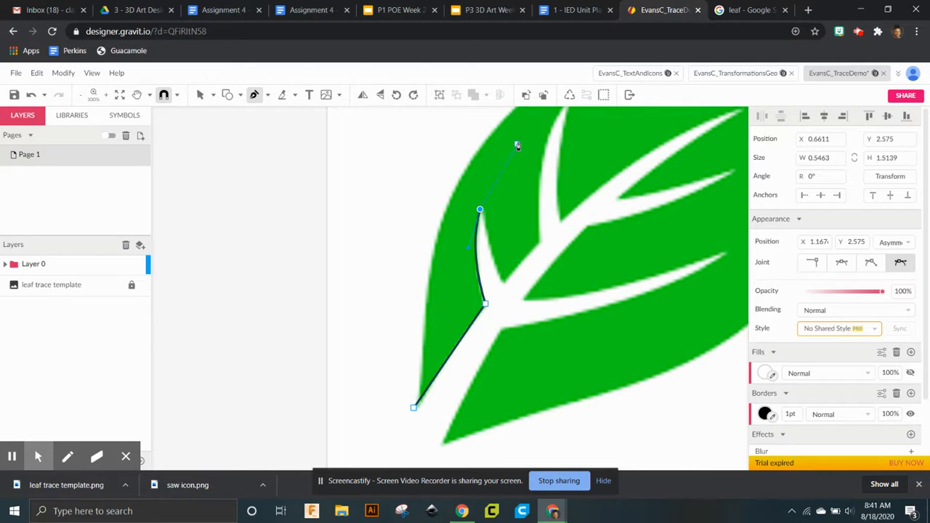
left_click(505, 285)
left_click_drag(505, 285, 521, 306)
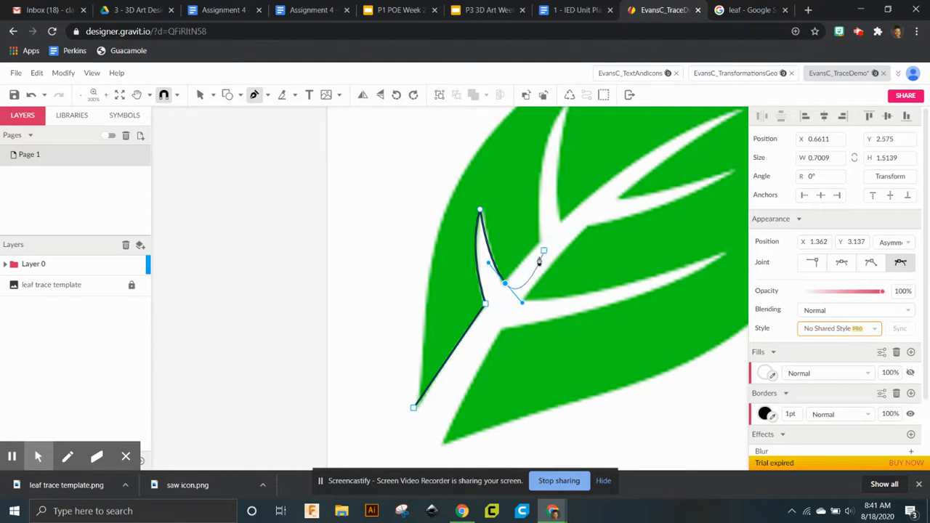
left_click(506, 284)
- Extend the path straight along the midrib to the second vein, curve it up to that vein's tip, and remove the outgoing handle
left_click(540, 244)
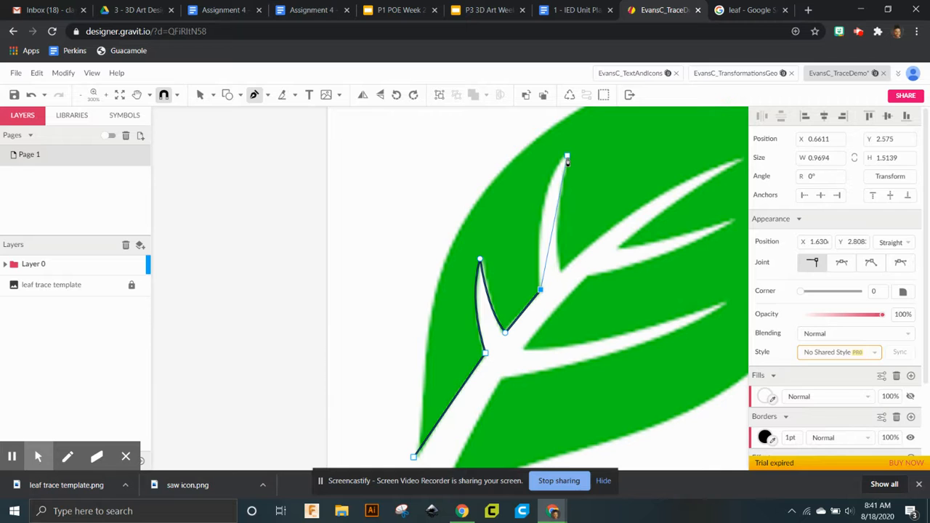
left_click_drag(566, 155, 598, 140)
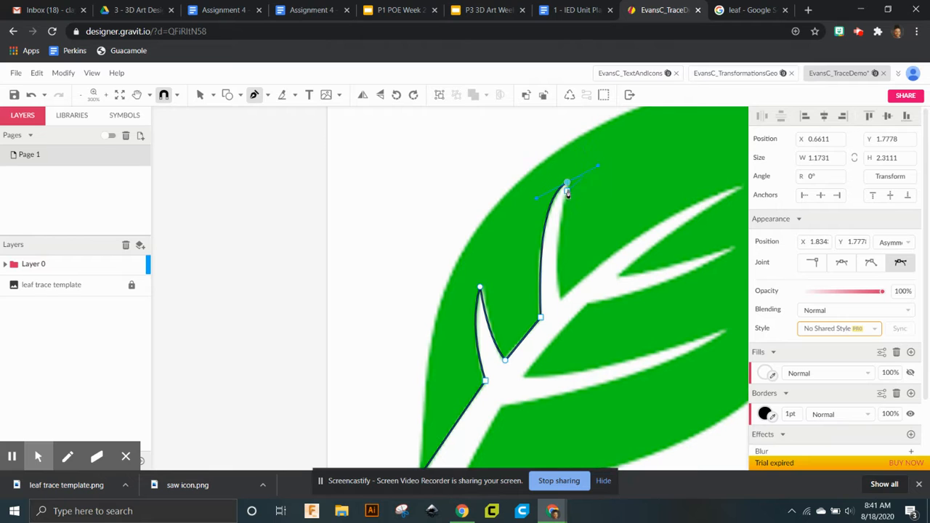
left_click(567, 186)
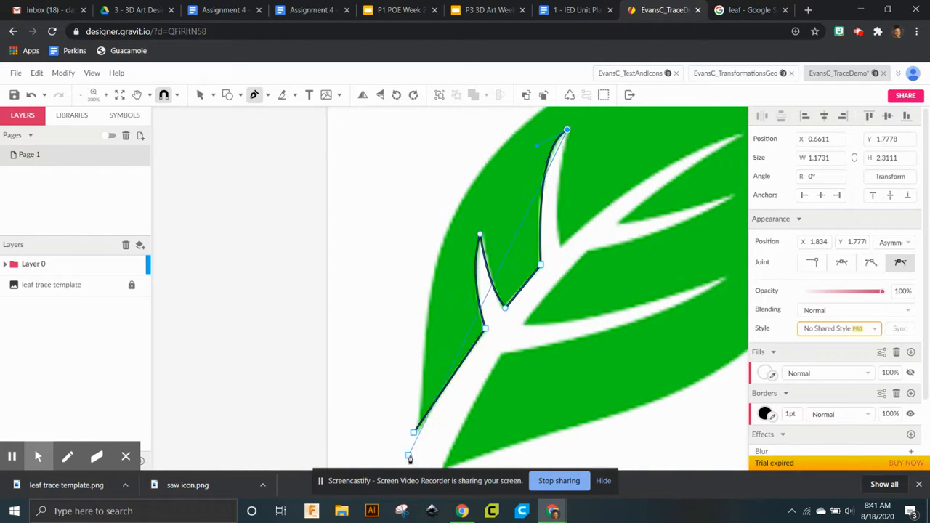
- Close the Pen path at its lower starting node with a curved segment following the leaf's outer left edge, then zoom out to 200%
left_click(414, 422)
left_click_drag(414, 421, 383, 110)
left_click_drag(424, 522, 433, 522)
scroll(503, 330, "down", 1)
scroll(503, 330, "up", 5)
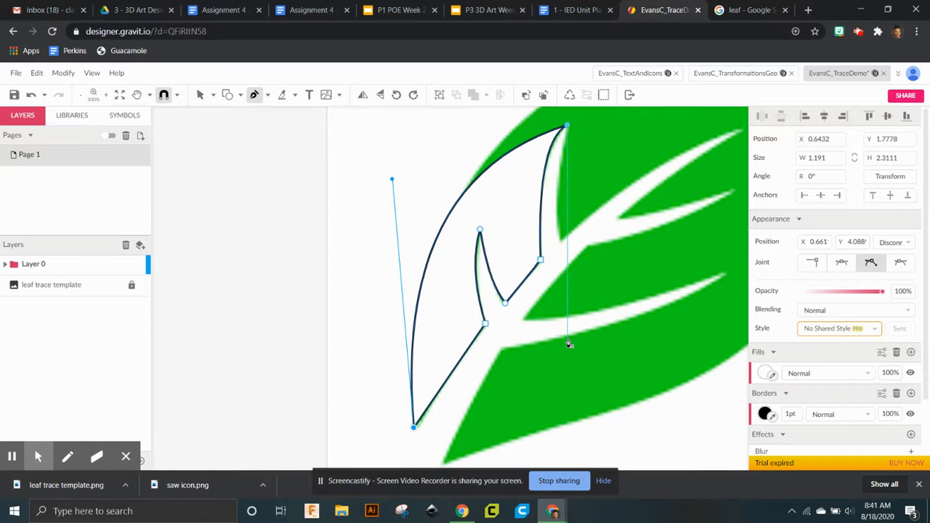
key("ctrl+minus")
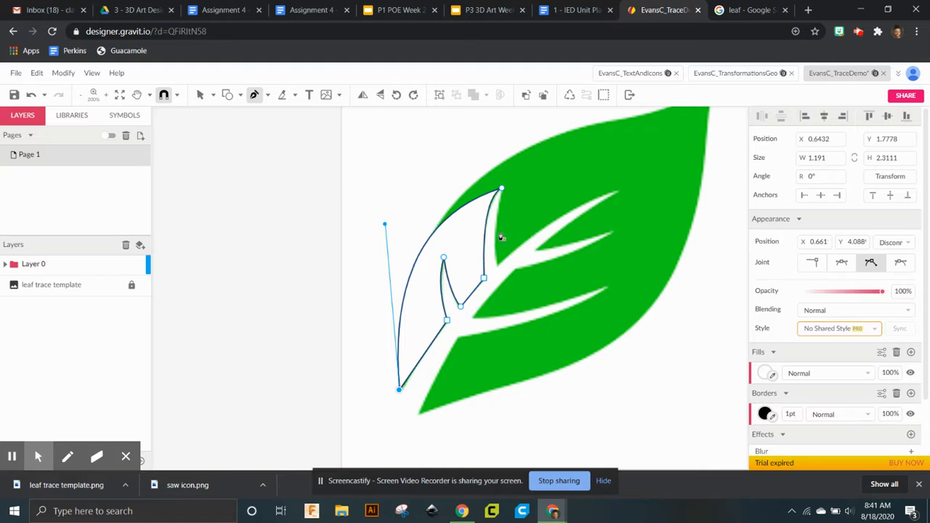
scroll(429, 258, "up", 1)
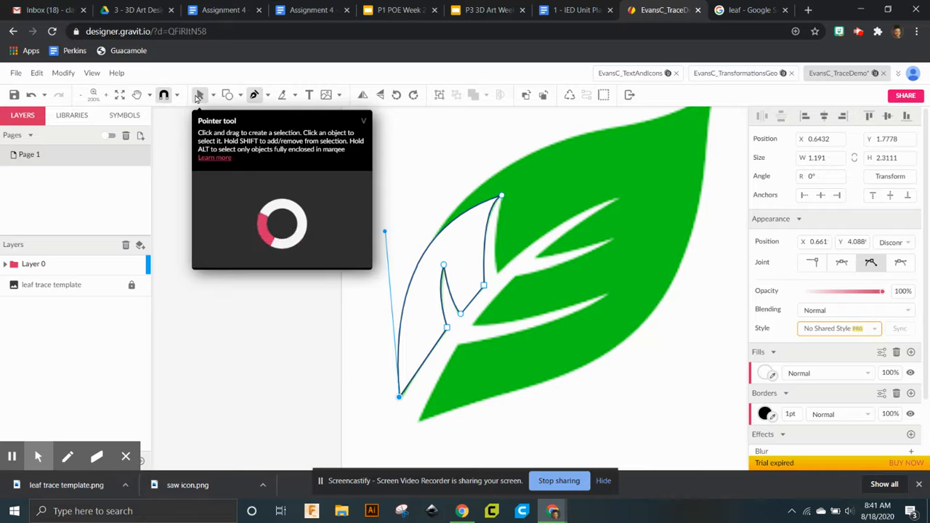
scroll(390, 156, "up", 2)
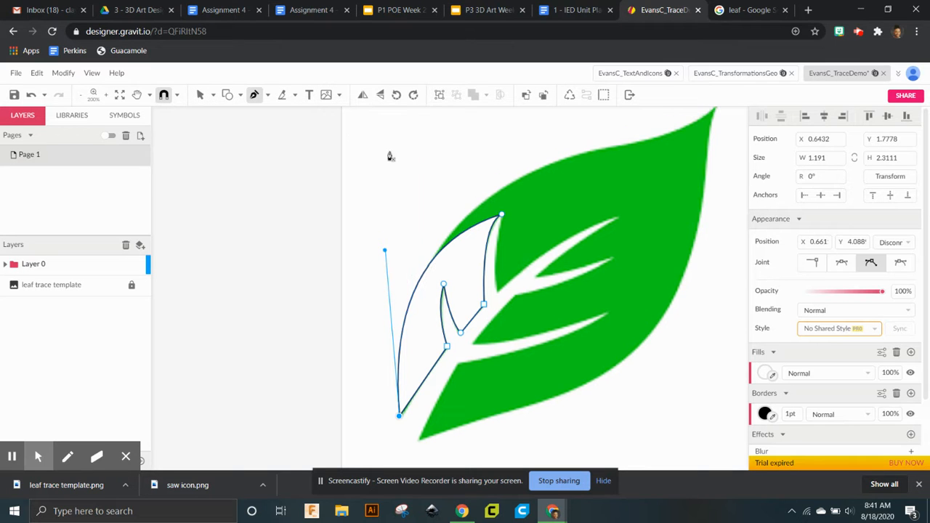
- Select the closed path and shift it upward off the leaf's traced section to about X 0.664, Y 1.354 inches
key("v")
left_click(434, 171)
left_click_drag(487, 253, 461, 176)
key("Down")
key("Right")
key("Right")
key("Right")
key("Right")
key("Right")
key("Right")
key("Right")
key("Right")
key("Right")
key("Right")
key("Right")
key("Right")
key("Right")
key("Right")
key("Right")
key("Right")
key("Right")
key("Right")
key("Right")
key("Right")
key("Right")
key("Right")
key("Right")
key("Down")
key("Down")
key("Down")
key("Down")
key("Down")
key("Down")
key("Down")
key("Down")
key("Down")
key("Down")
key("Down")
key("Down")
key("Down")
key("Down")
key("Down")
key("Down")
key("Down")
key("Down")
key("Down")
key("Down")
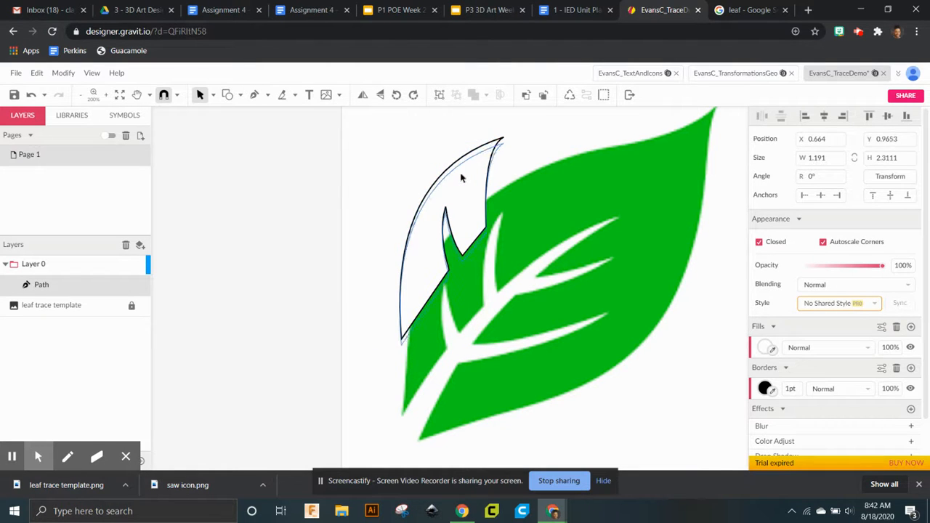
- Delete the white fill from the traced path
left_click(765, 348)
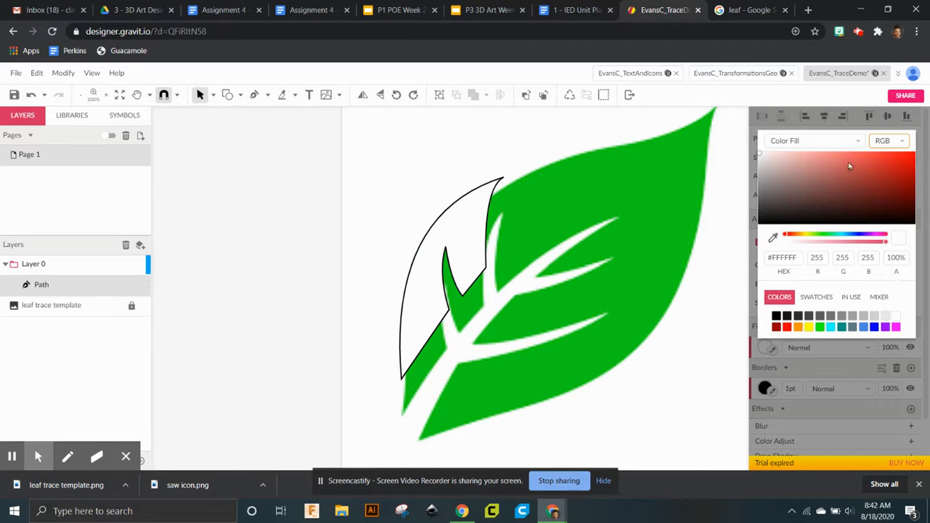
left_click(832, 369)
left_click(896, 327)
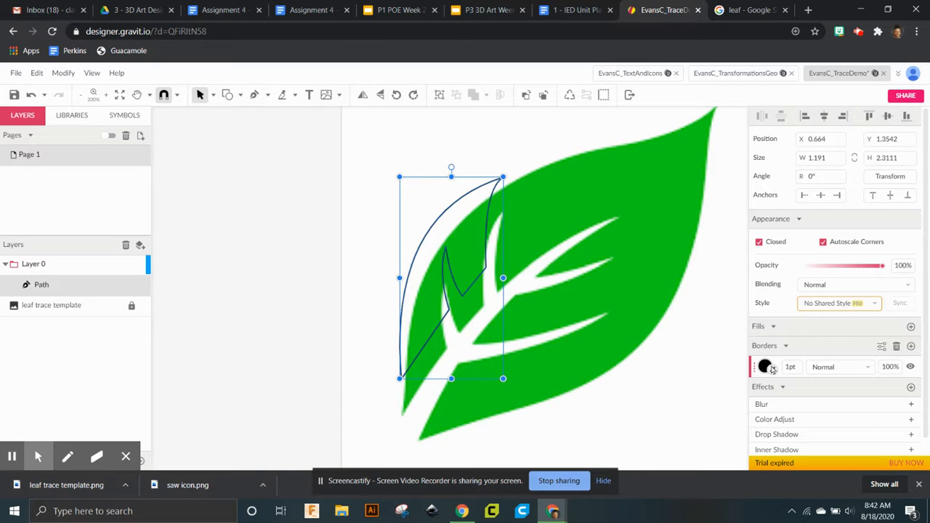
- Set the traced path's border colour to red and its width to 0.1 pt
left_click(764, 367)
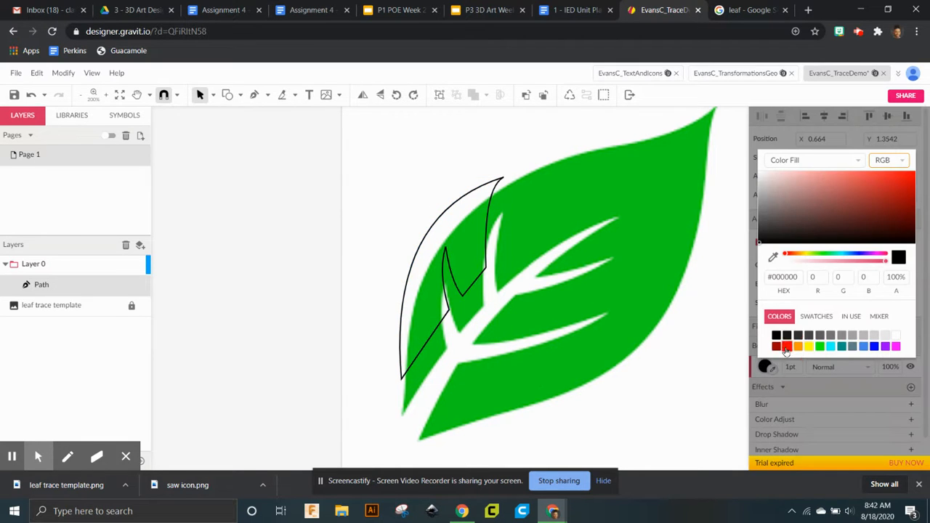
left_click(786, 347)
left_click(792, 368)
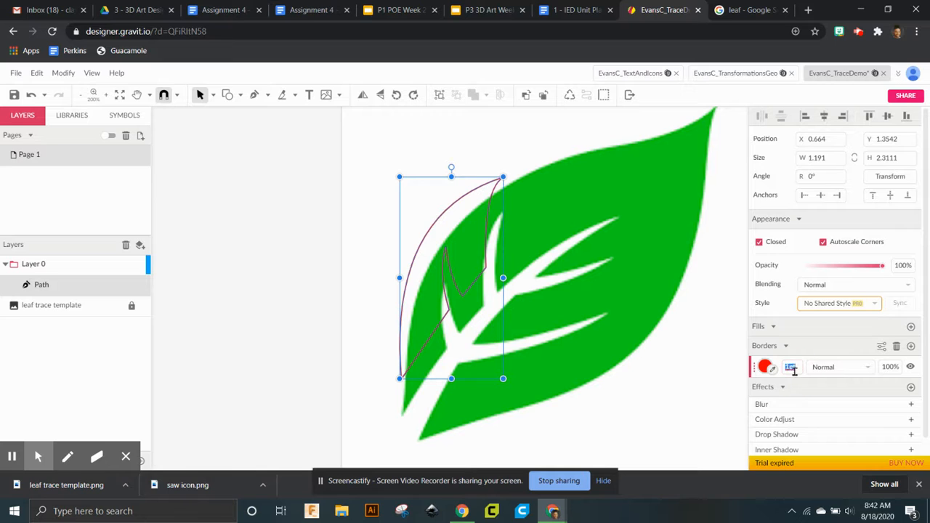
type("0.1")
key("Return")
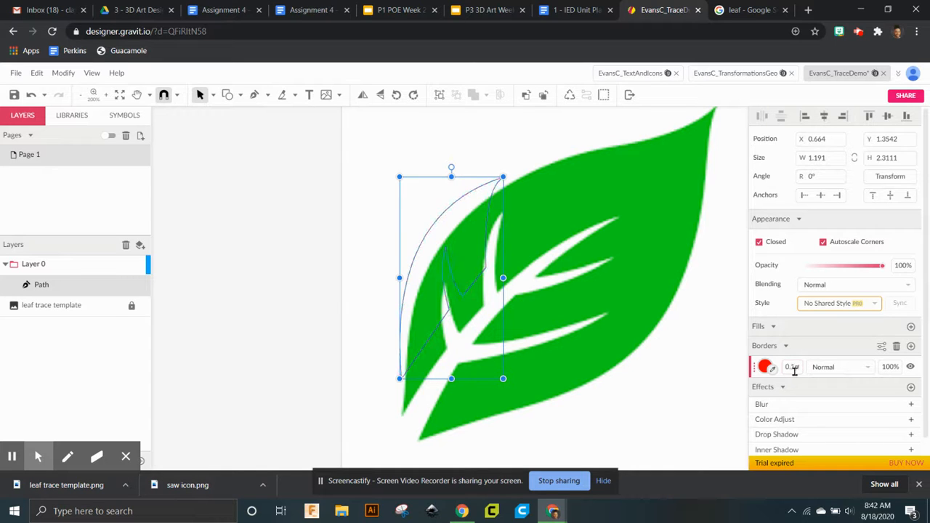
- Move the red outline farther up and left to about X 0.428, Y 0.924 inches and deselect it
left_click(699, 376)
left_click_drag(465, 201, 441, 162)
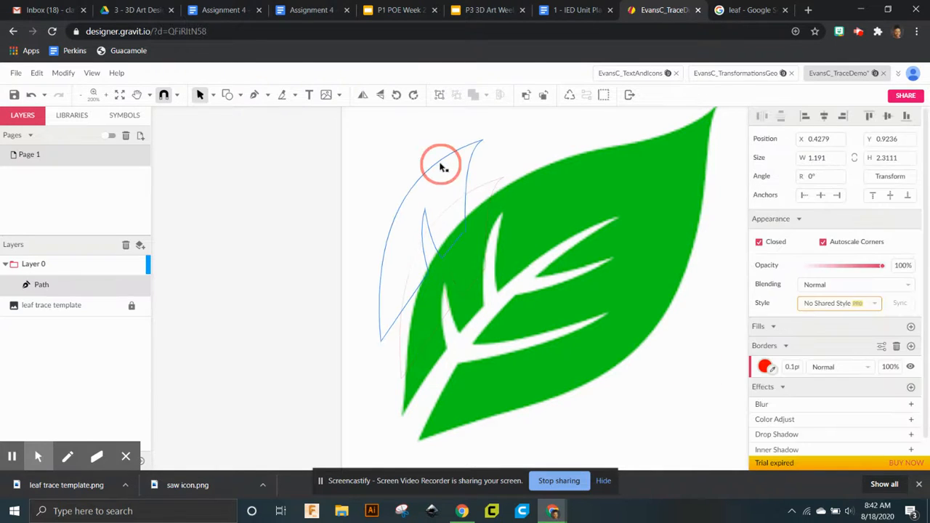
left_click(654, 386)
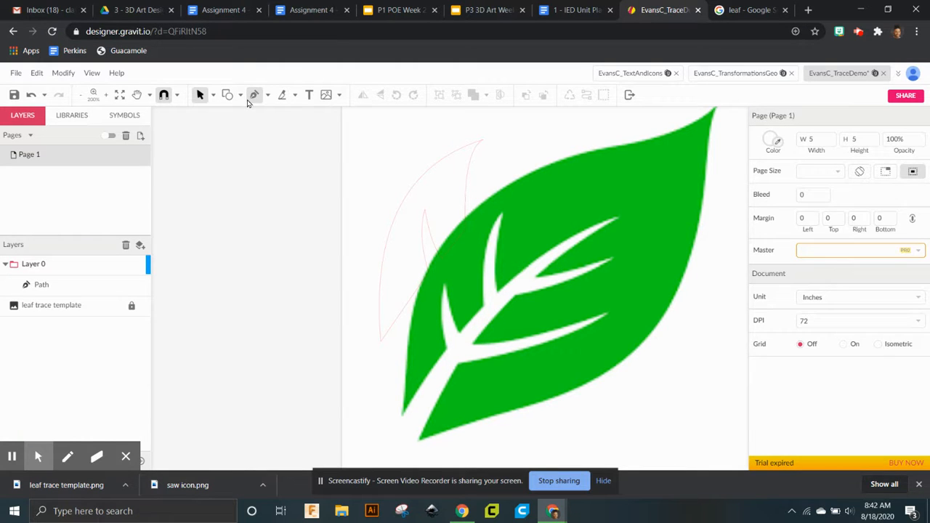
- Start a new Pen path above the leaf with a straight segment from about X 2.09, Y 1.02 to X 3.24, Y 0.73 inches
left_click(249, 100)
scroll(447, 193, "up", 3)
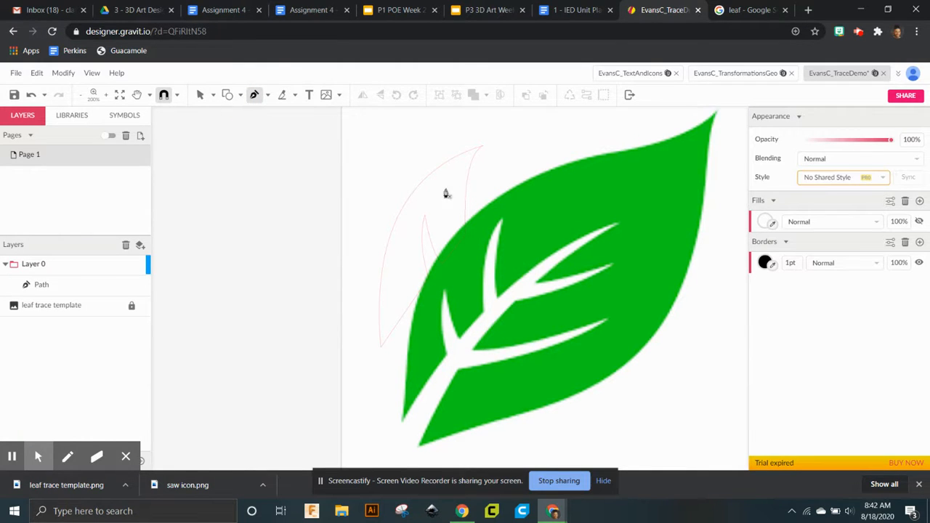
left_click(524, 171)
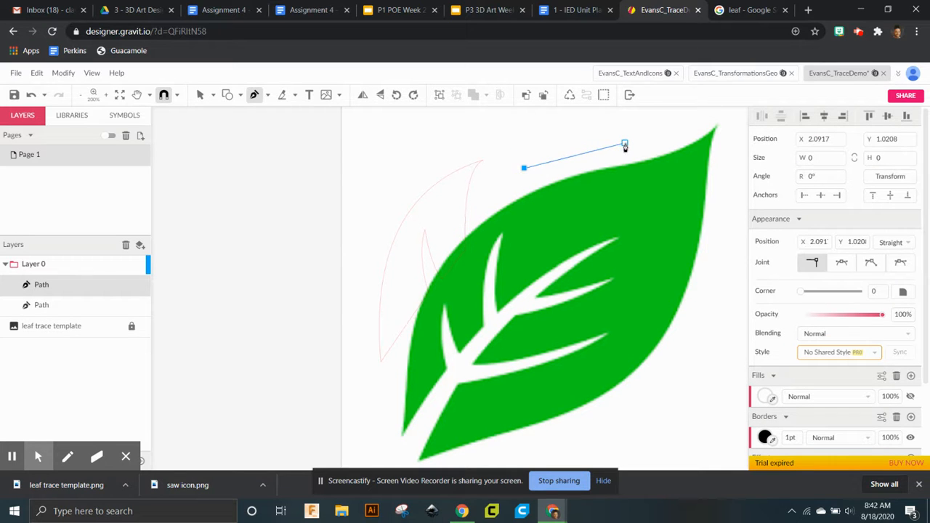
left_click(624, 145)
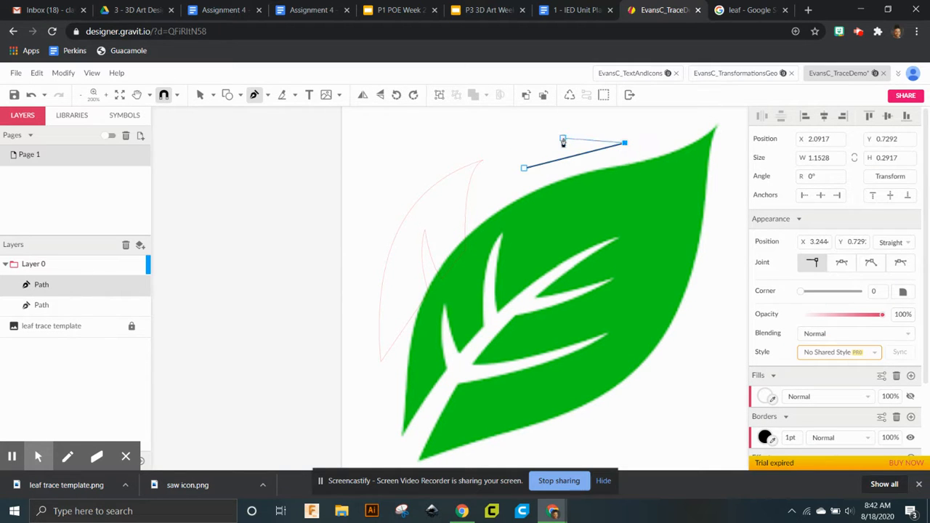
- Add a curved segment back to a node at about X 2.20, Y 0.38 inches and remove that node's outgoing handle
scroll(563, 142, "up", 5)
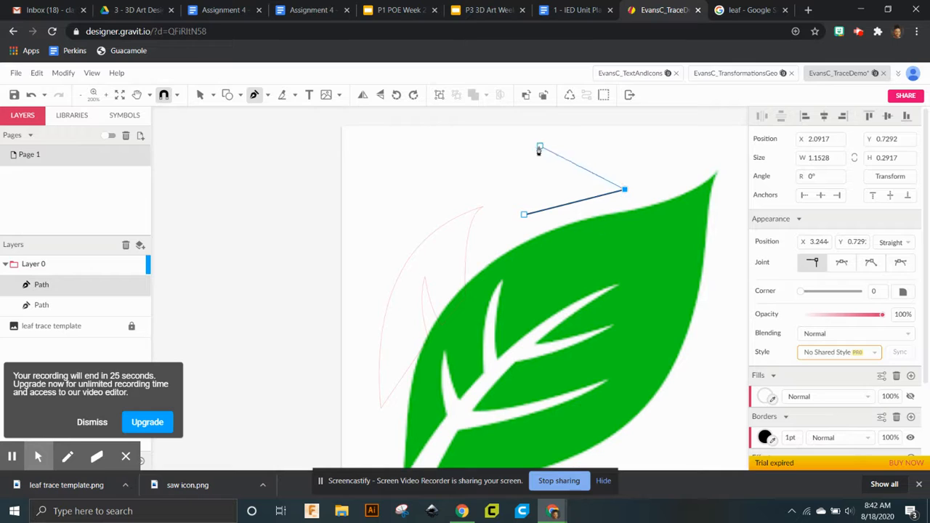
left_click_drag(534, 158, 464, 177)
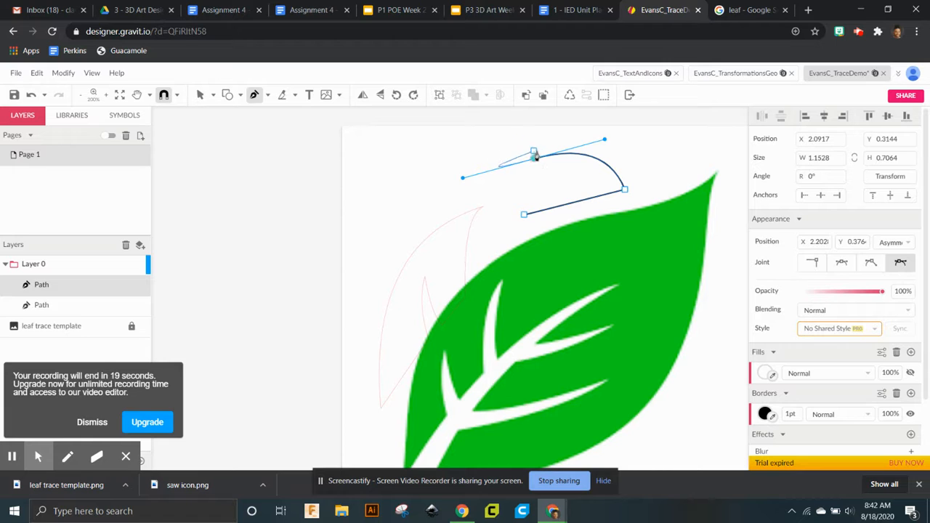
left_click(534, 158)
- Add another curved segment to a node at about X 1.33, Y 0.44 inches, keeping both handles, and save the document
scroll(434, 194, "up", 1)
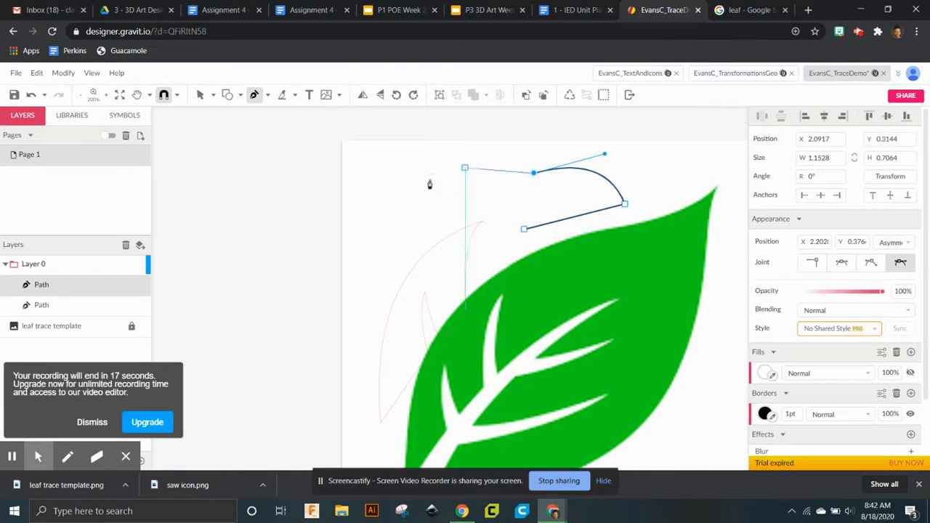
left_click_drag(458, 181, 411, 230)
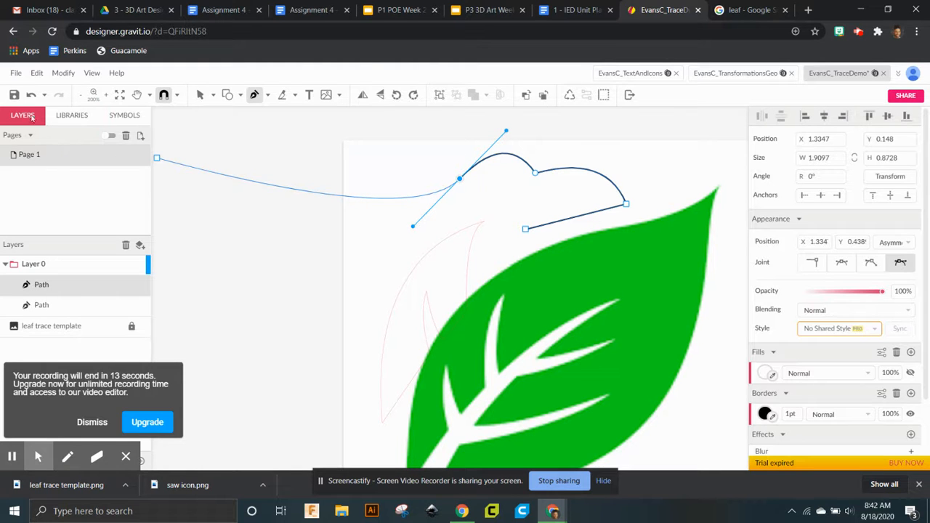
left_click(13, 95)
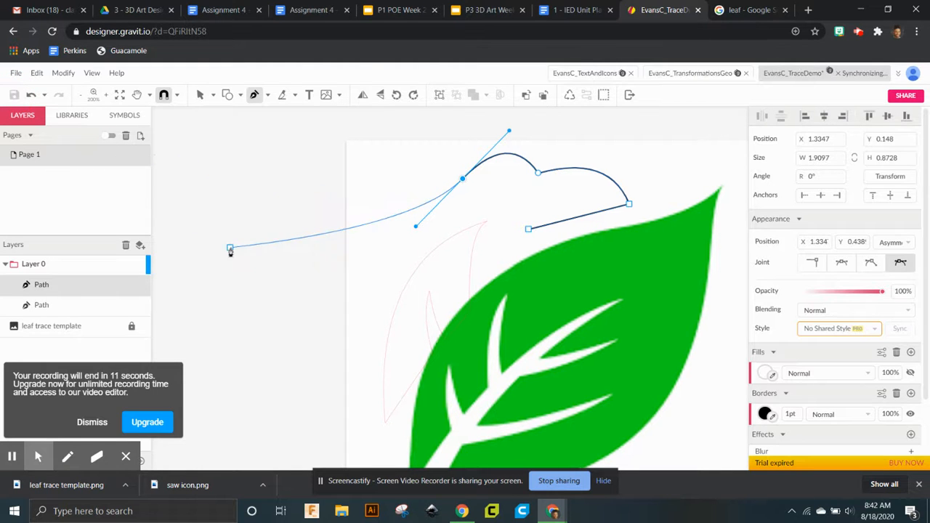